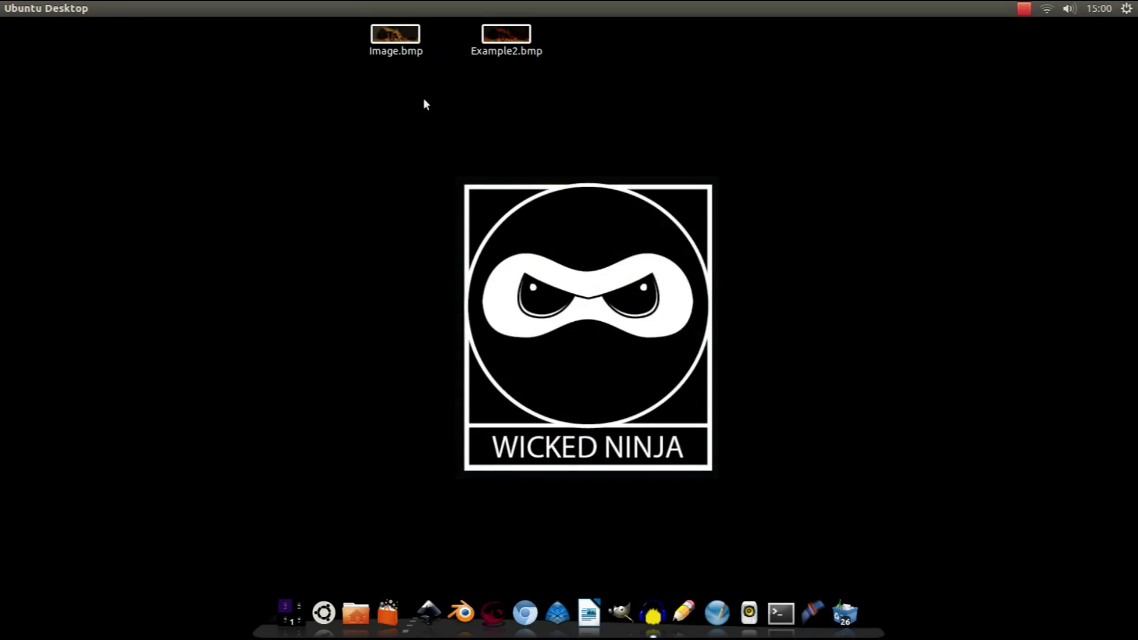
Step: View Image.bmp, compare it with the glitched Example2.bmp, then close the image viewer
{"action": "double_click", "coordinate": [406, 44]}
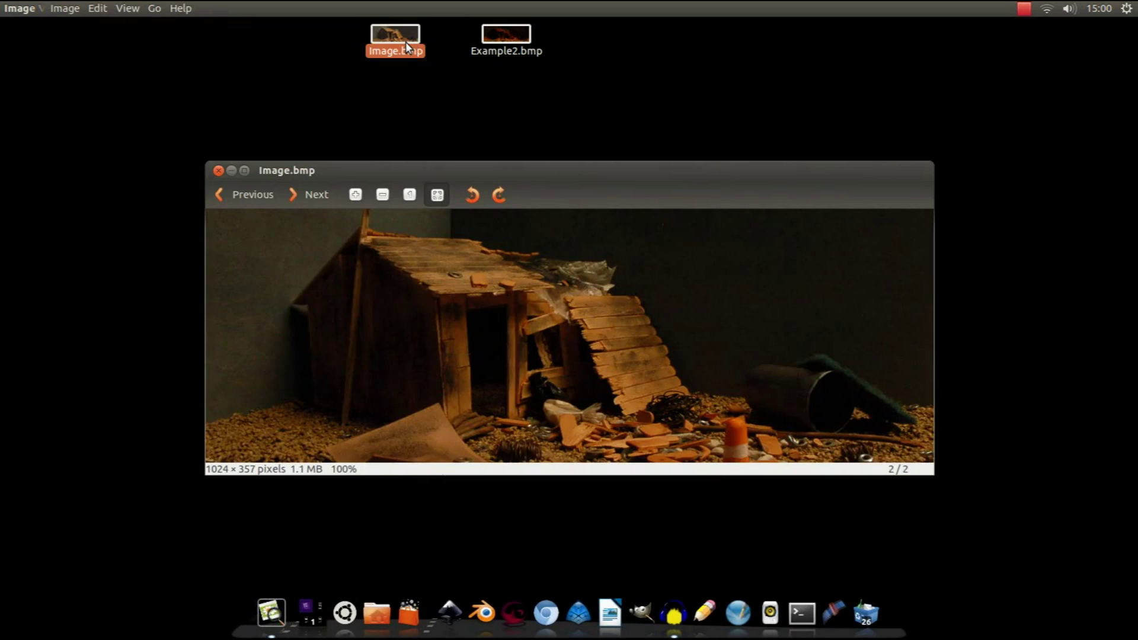
{"action": "key", "text": "Left"}
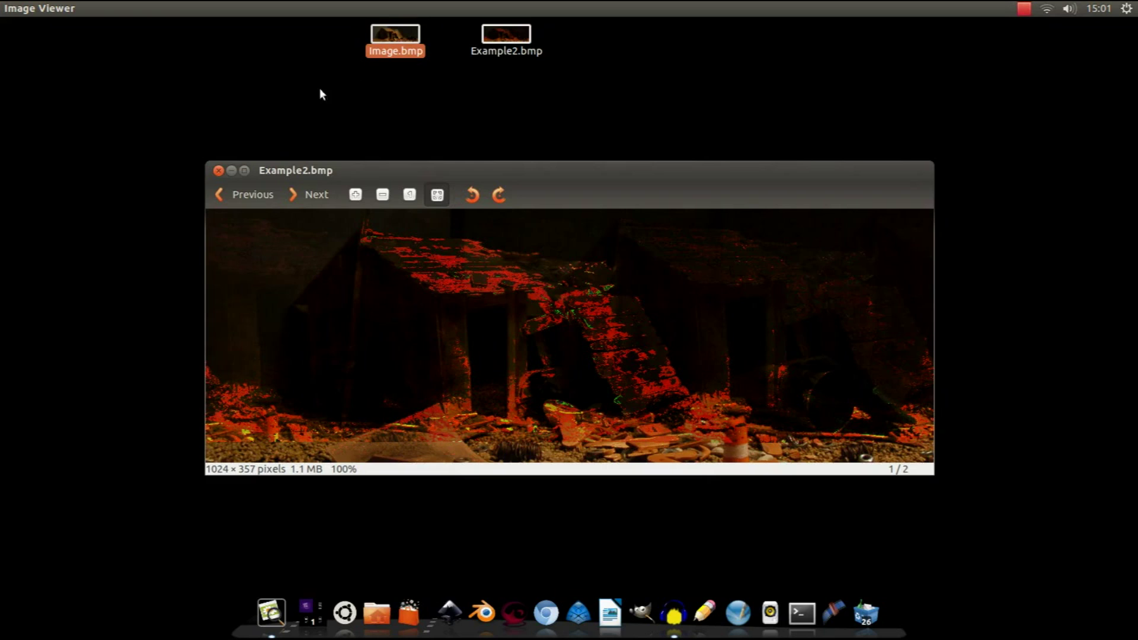
{"action": "left_click", "coordinate": [219, 173]}
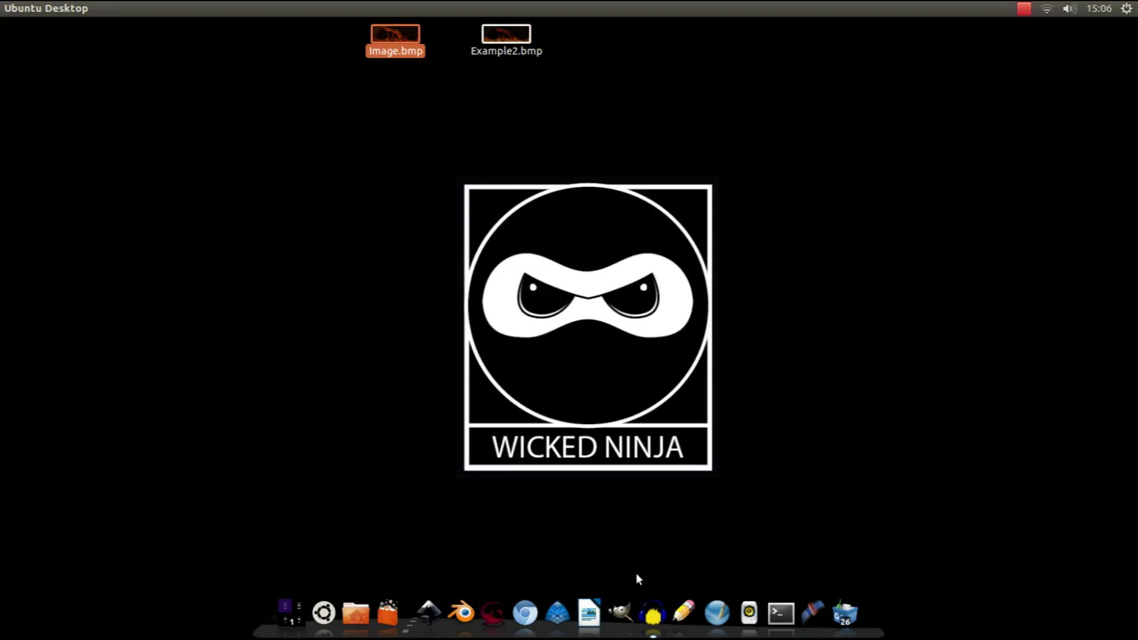
Step: Launch Audacity and pick Desktop/Image.bmp for a raw data import
{"action": "left_click", "coordinate": [652, 612]}
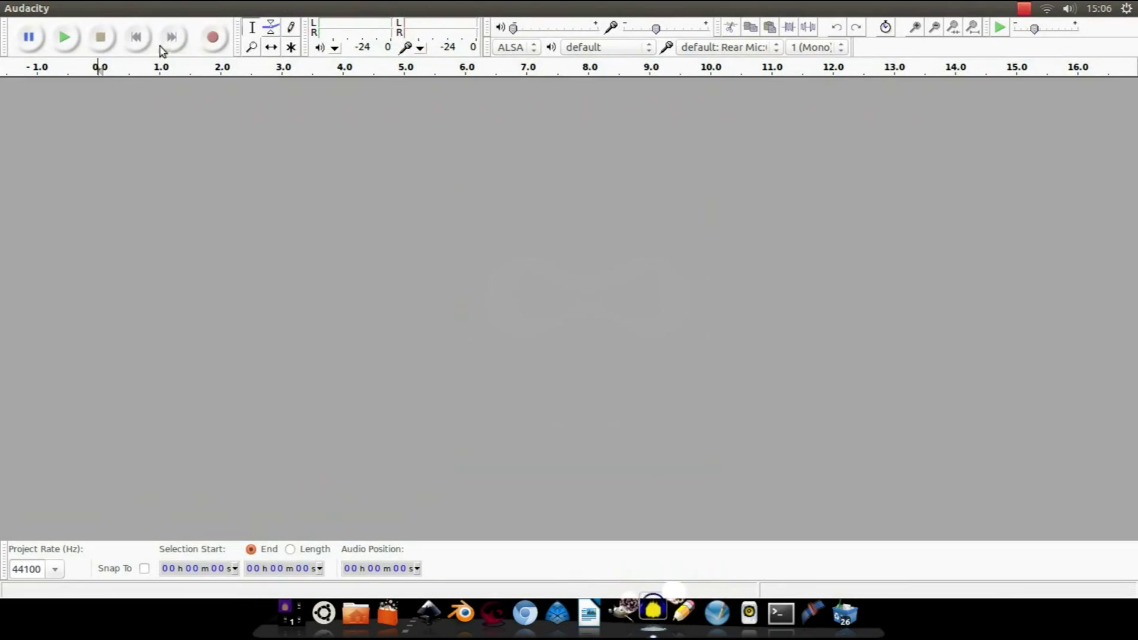
{"action": "left_click", "coordinate": [59, 8]}
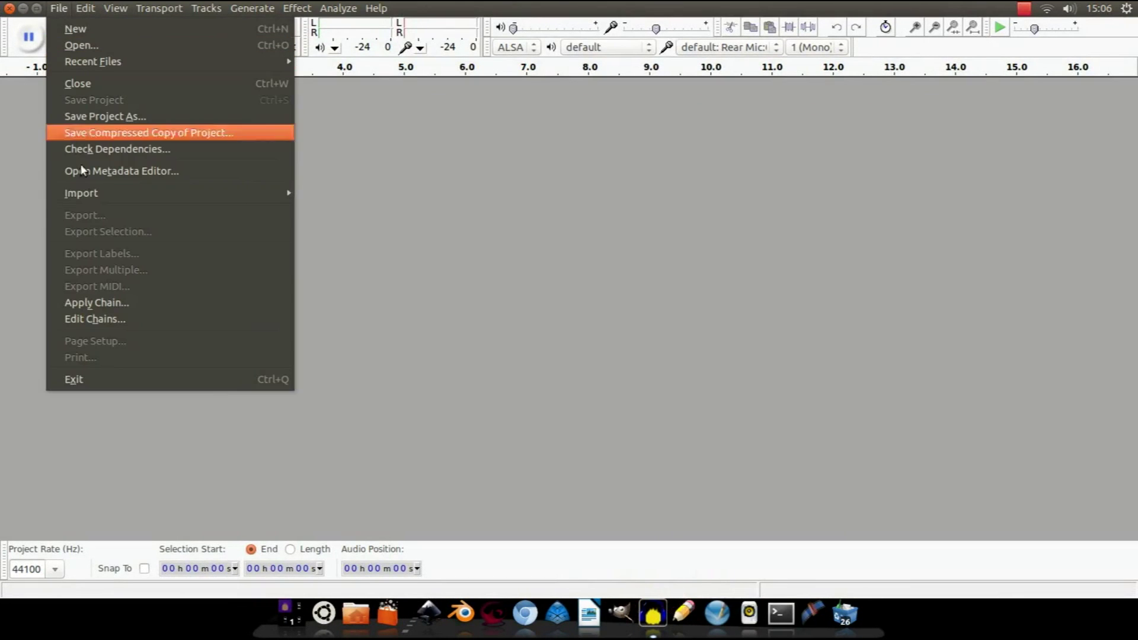
{"action": "mouse_move", "coordinate": [95, 196]}
{"action": "left_click", "coordinate": [332, 242]}
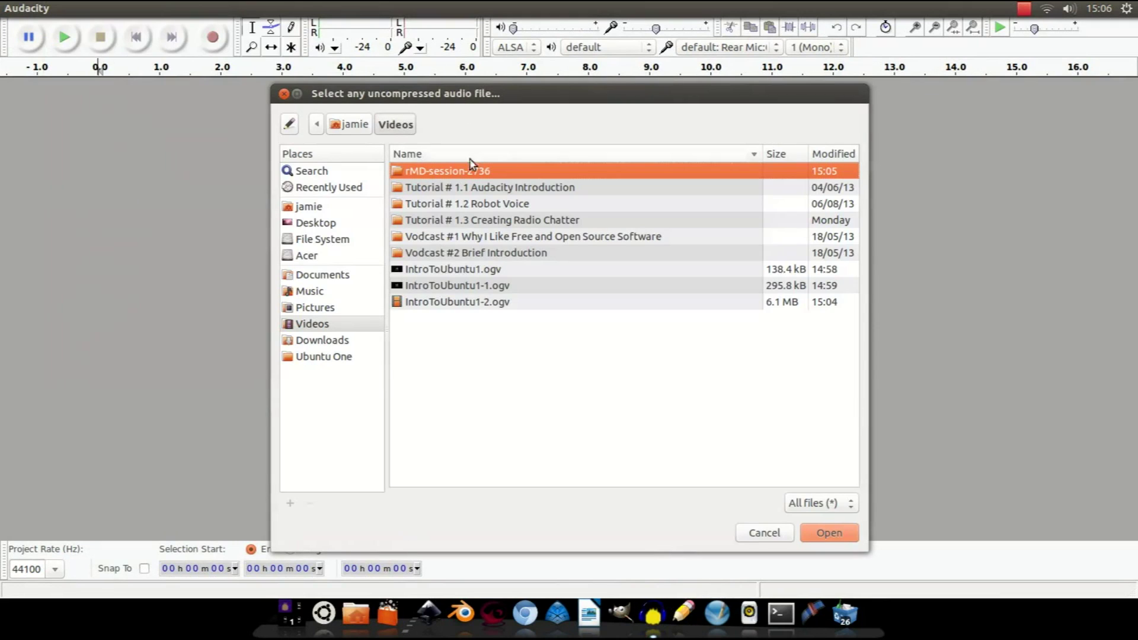
{"action": "left_click", "coordinate": [319, 222]}
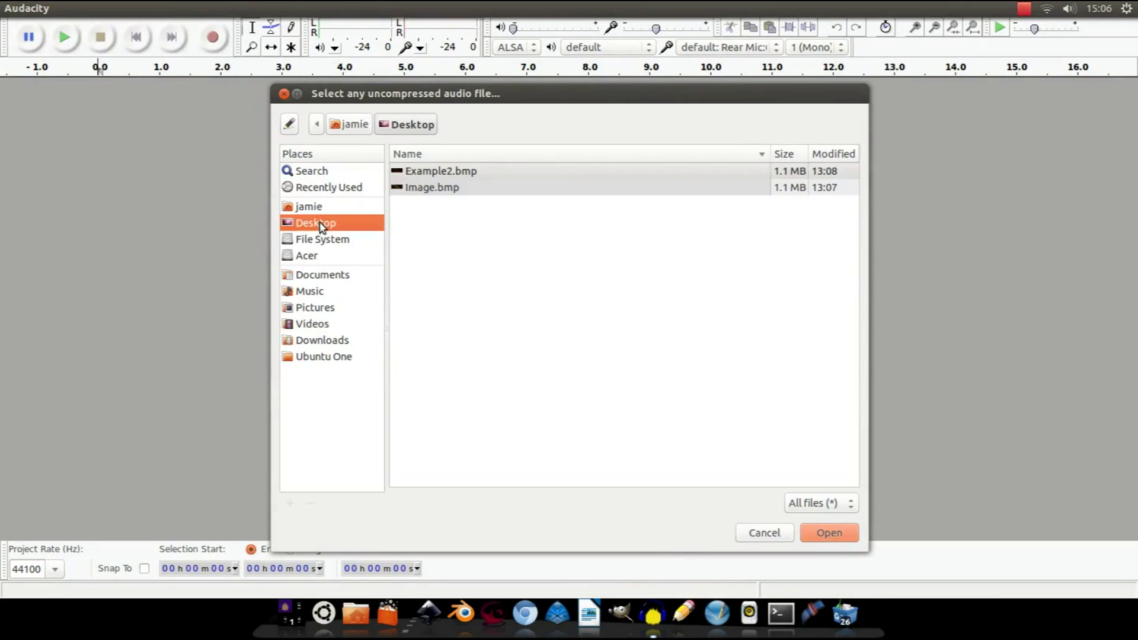
{"action": "left_click", "coordinate": [432, 190]}
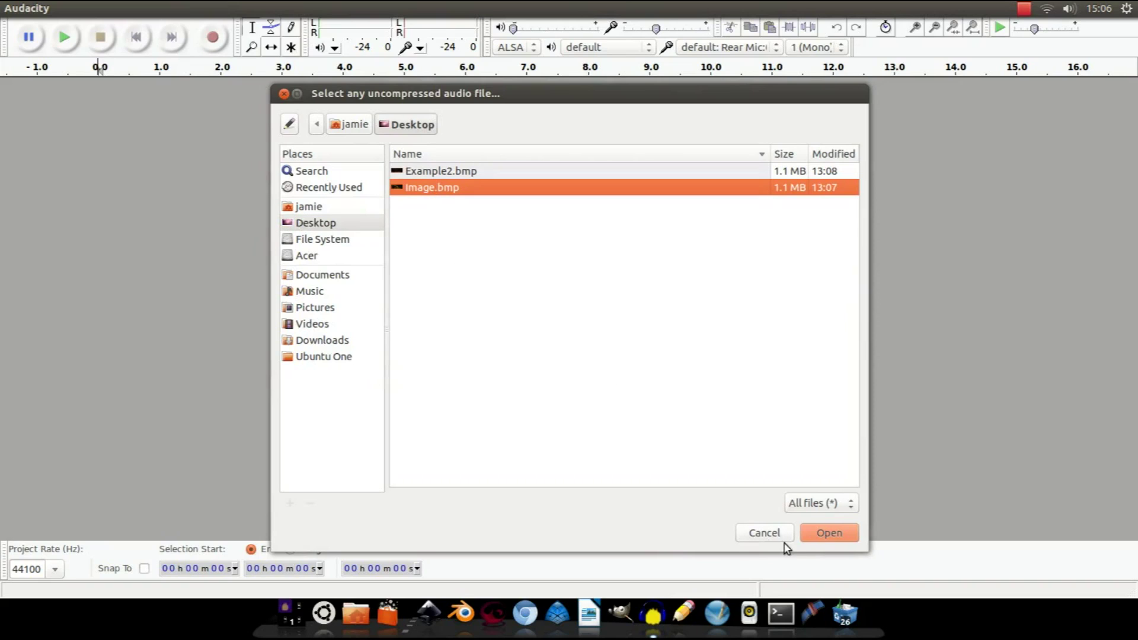
{"action": "left_click", "coordinate": [806, 540]}
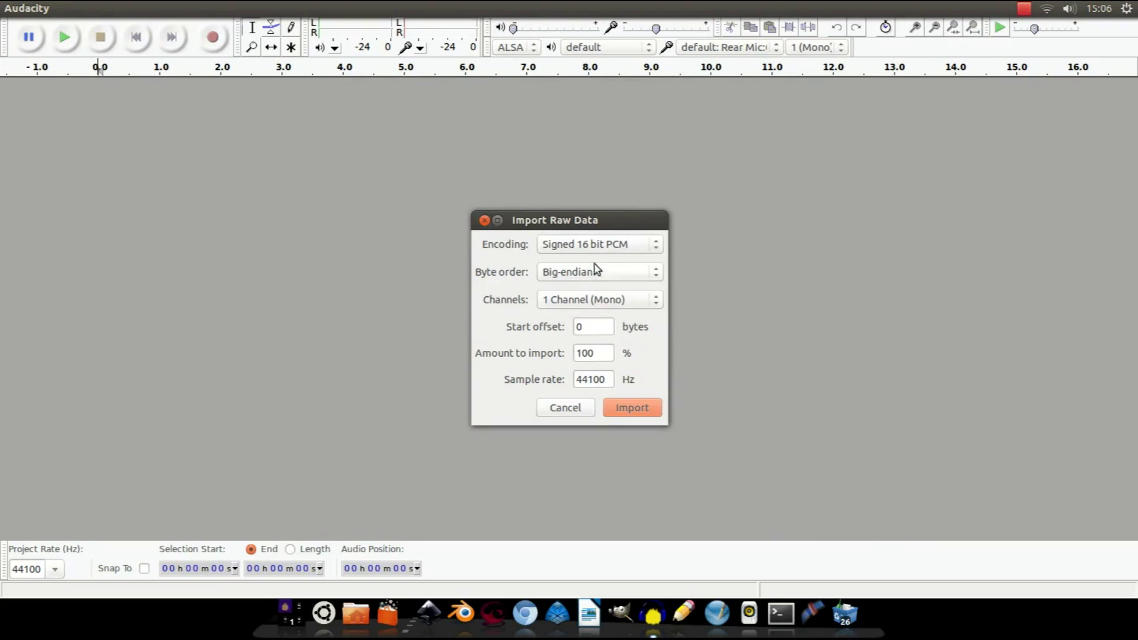
Step: Set the raw import encoding to U-Law and import the image
{"action": "left_click", "coordinate": [635, 250]}
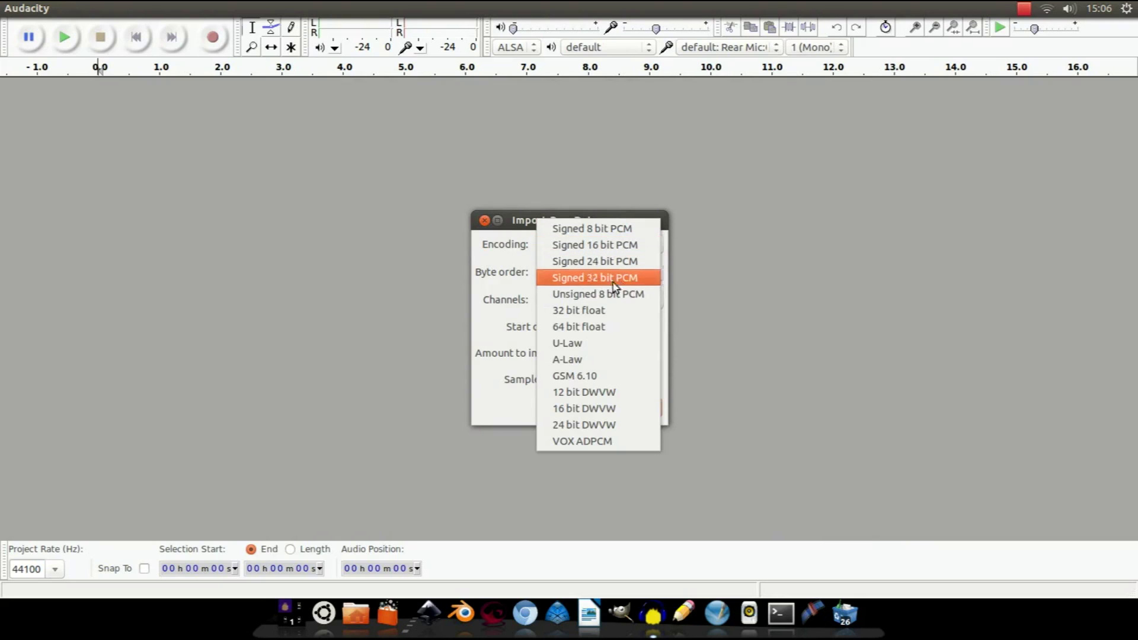
{"action": "left_click", "coordinate": [594, 344]}
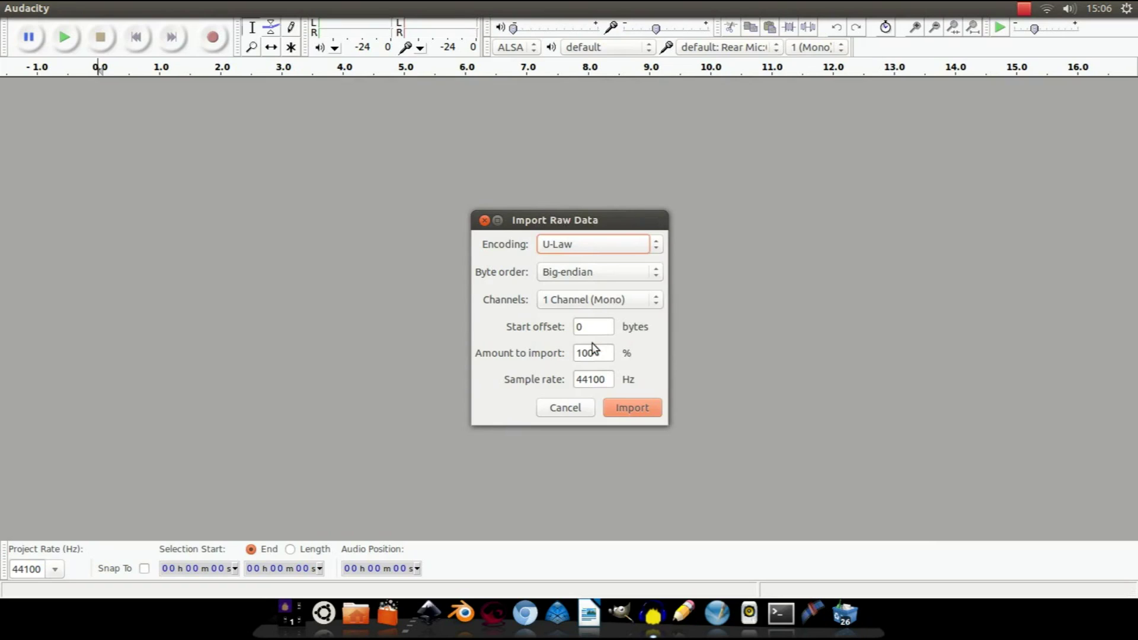
{"action": "left_click", "coordinate": [617, 413]}
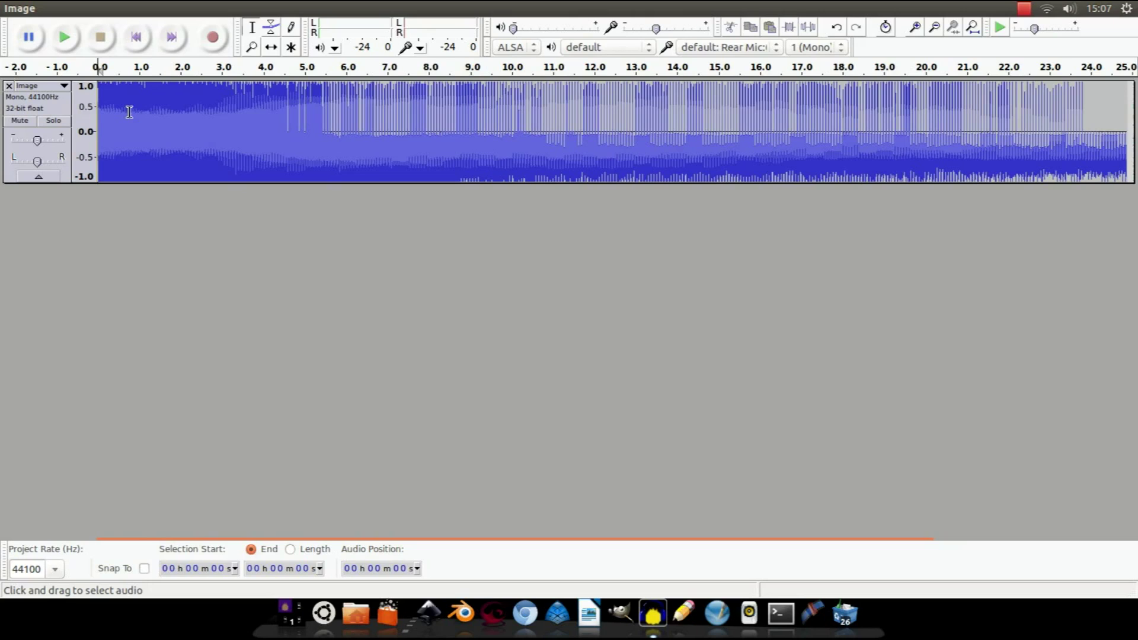
Step: Select the Image track's waveform from the 1-second mark to the end of the track
{"action": "left_click", "coordinate": [142, 112]}
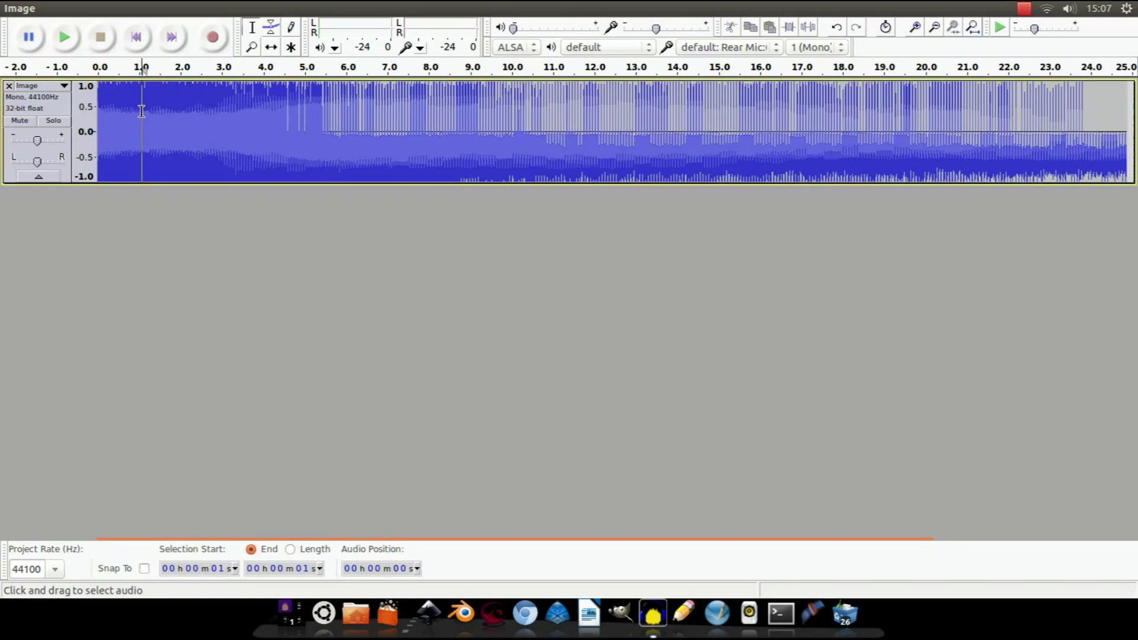
{"action": "left_click_drag", "start_coordinate": [142, 112], "coordinate": [1135, 61]}
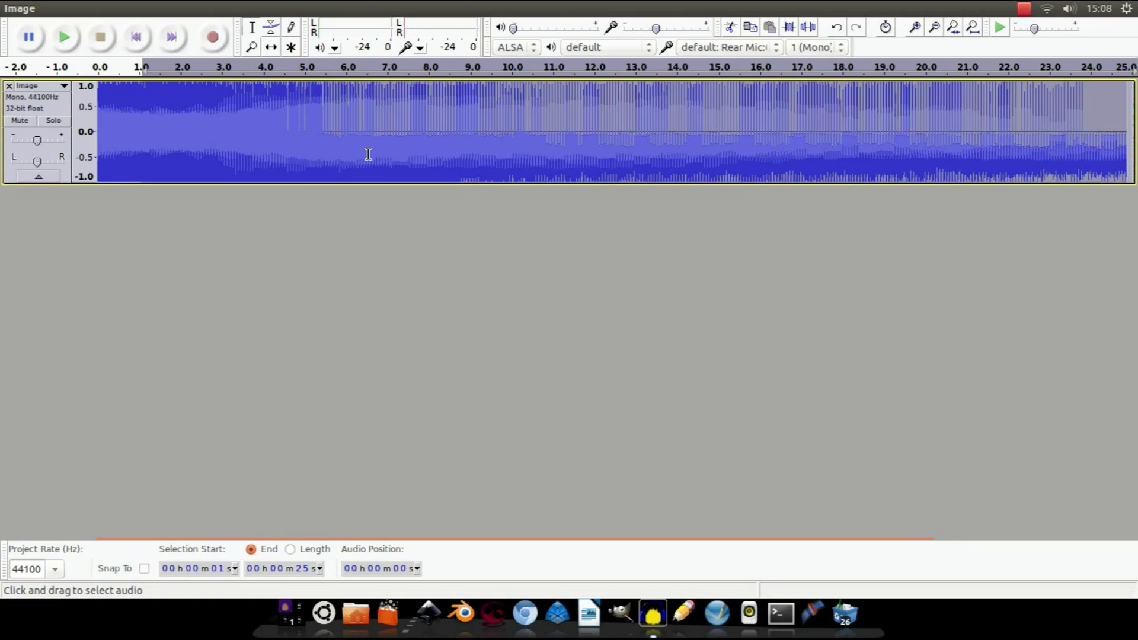
Step: Apply the Echo effect with 1 s delay and 0.5 decay to the selection
{"action": "left_click", "coordinate": [291, 8]}
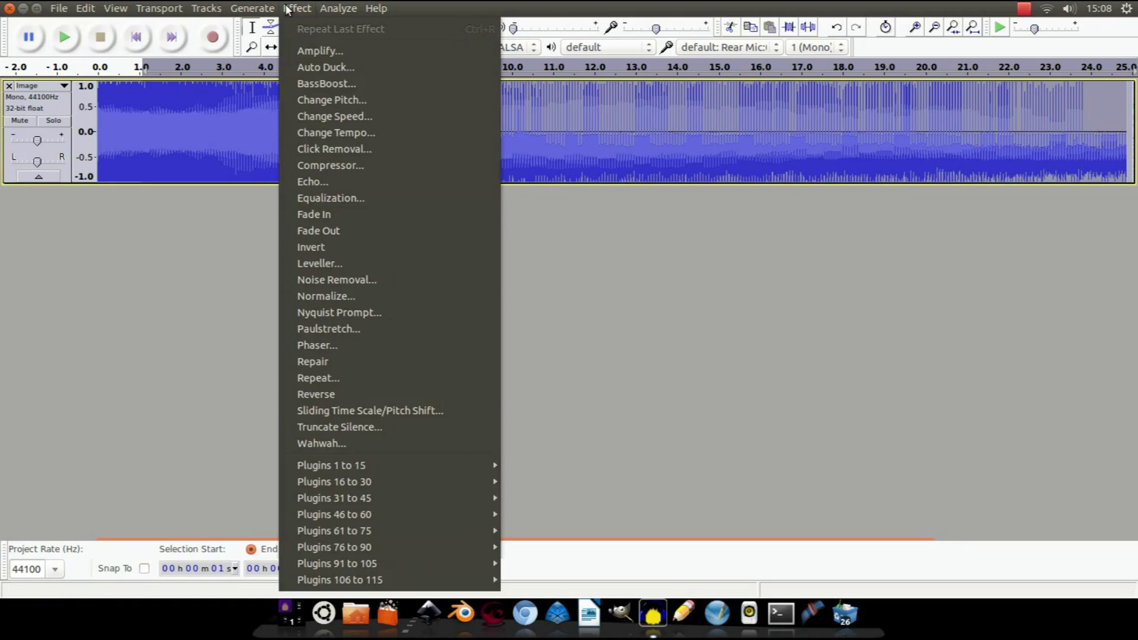
{"action": "left_click", "coordinate": [305, 184]}
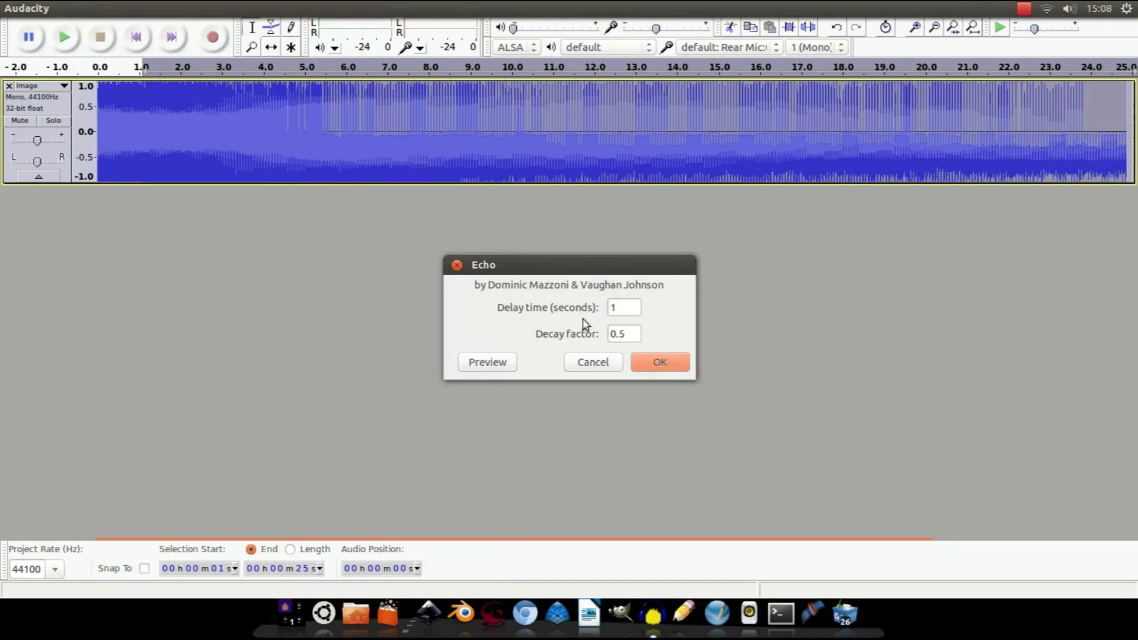
{"action": "left_click", "coordinate": [653, 363]}
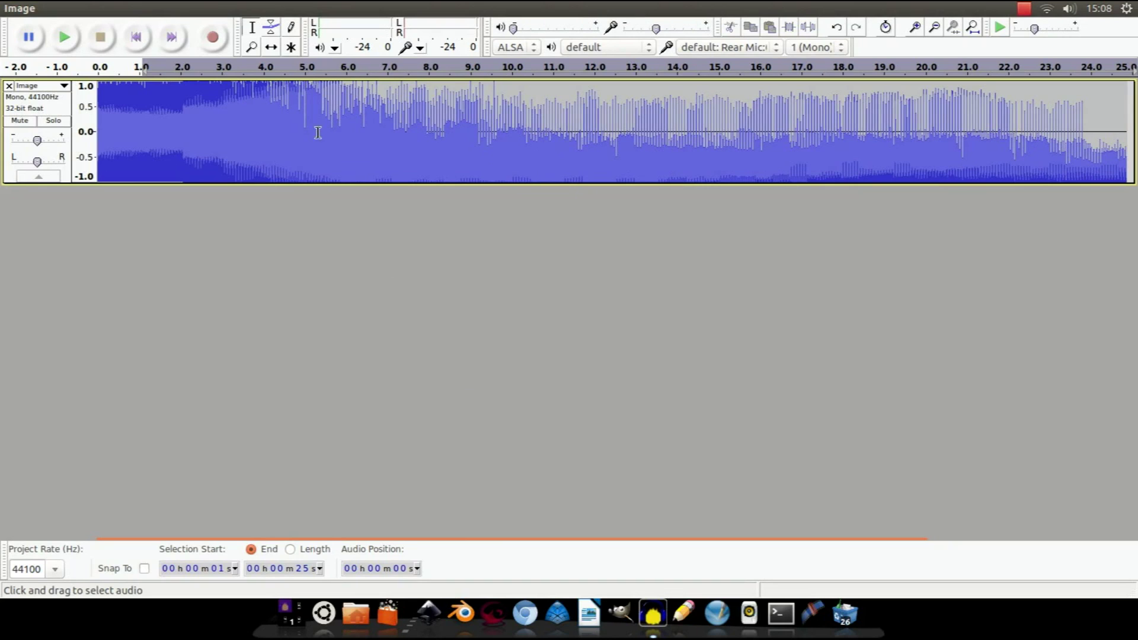
Step: Select the 8 to 13 second section of the Image track
{"action": "left_click", "coordinate": [282, 97]}
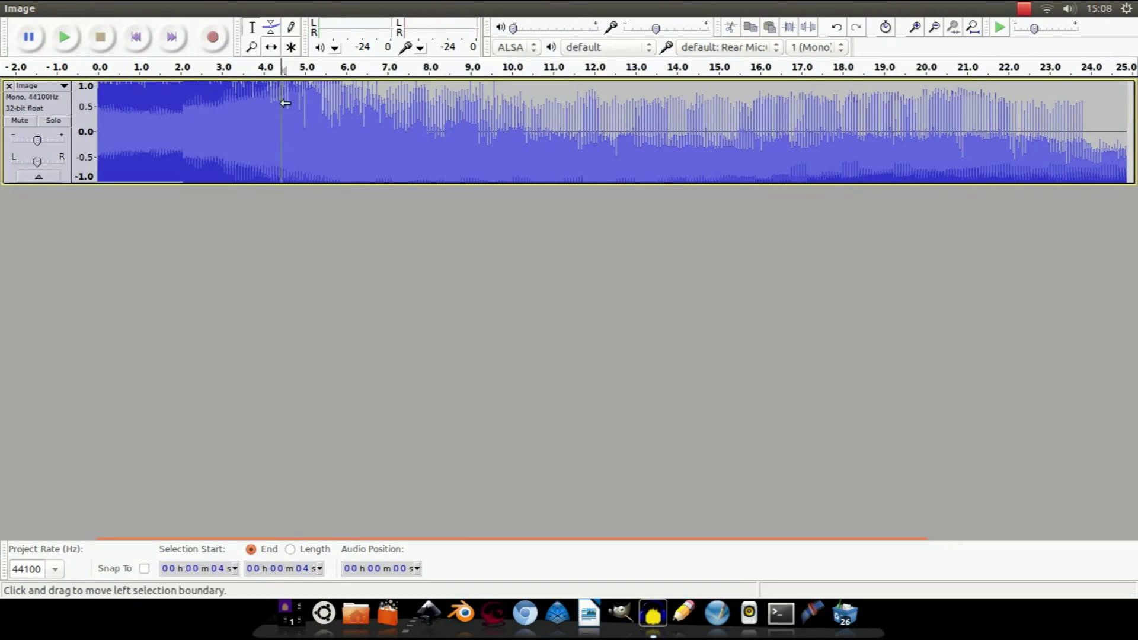
{"action": "left_click_drag", "start_coordinate": [413, 119], "coordinate": [648, 121]}
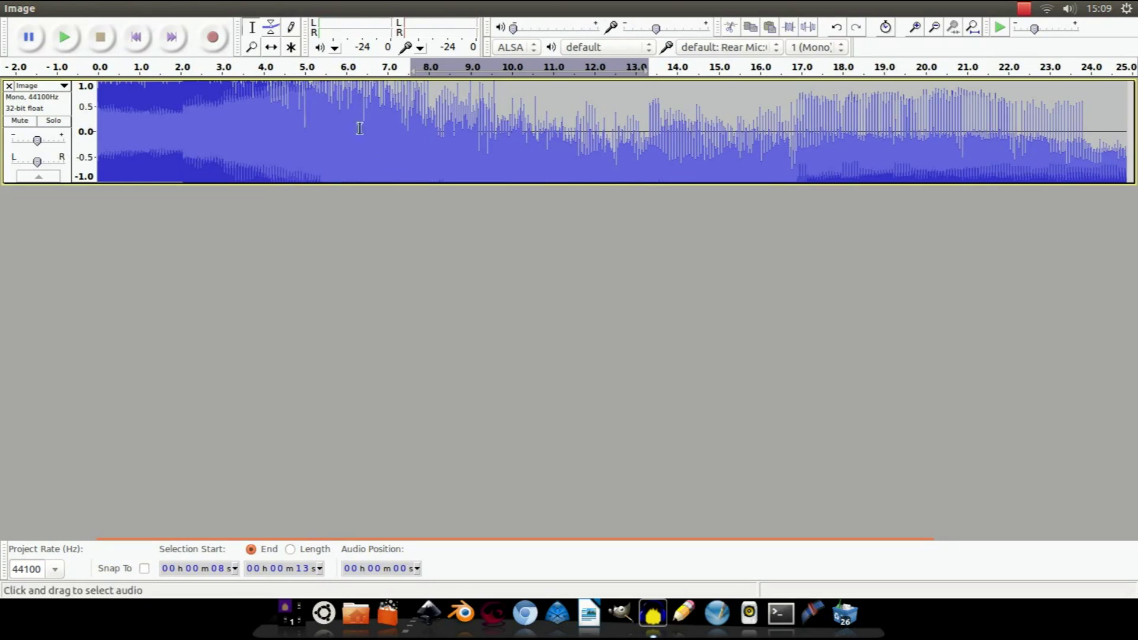
{"action": "left_click", "coordinate": [61, 9]}
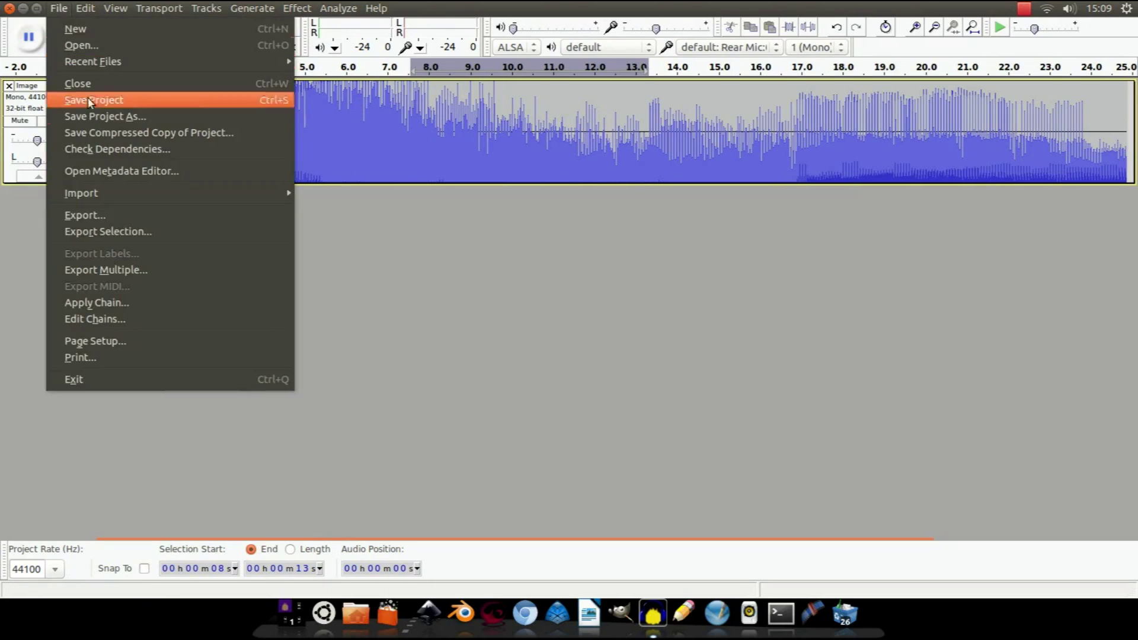
Step: Export to the Desktop as Example2 with the Other uncompressed files type
{"action": "left_click", "coordinate": [116, 215]}
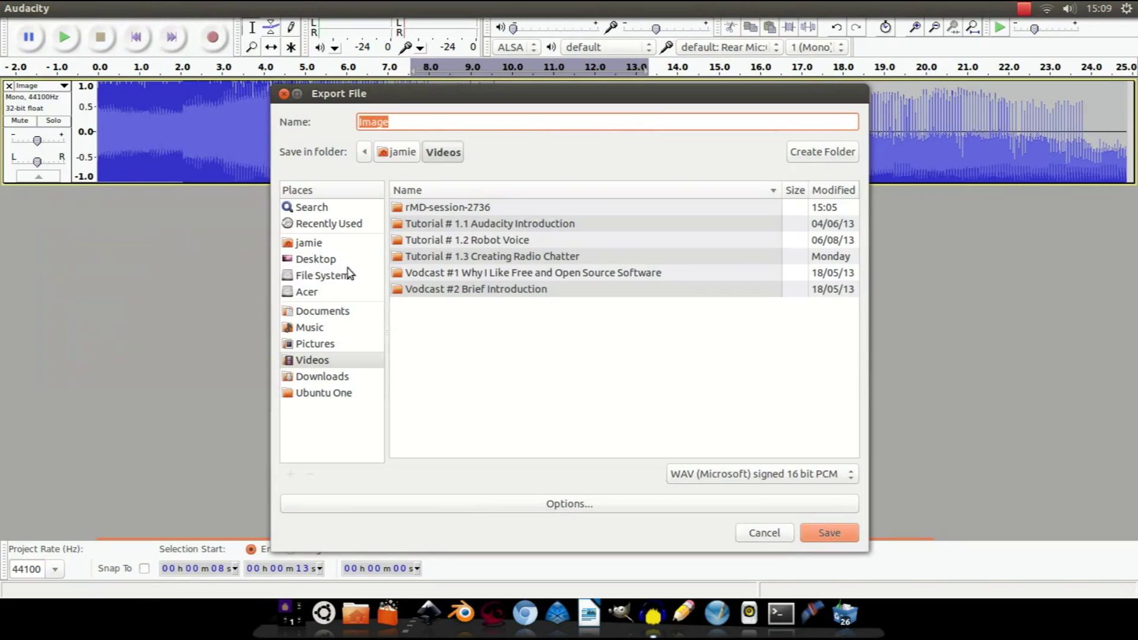
{"action": "left_click", "coordinate": [315, 259]}
{"action": "left_click", "coordinate": [384, 121]}
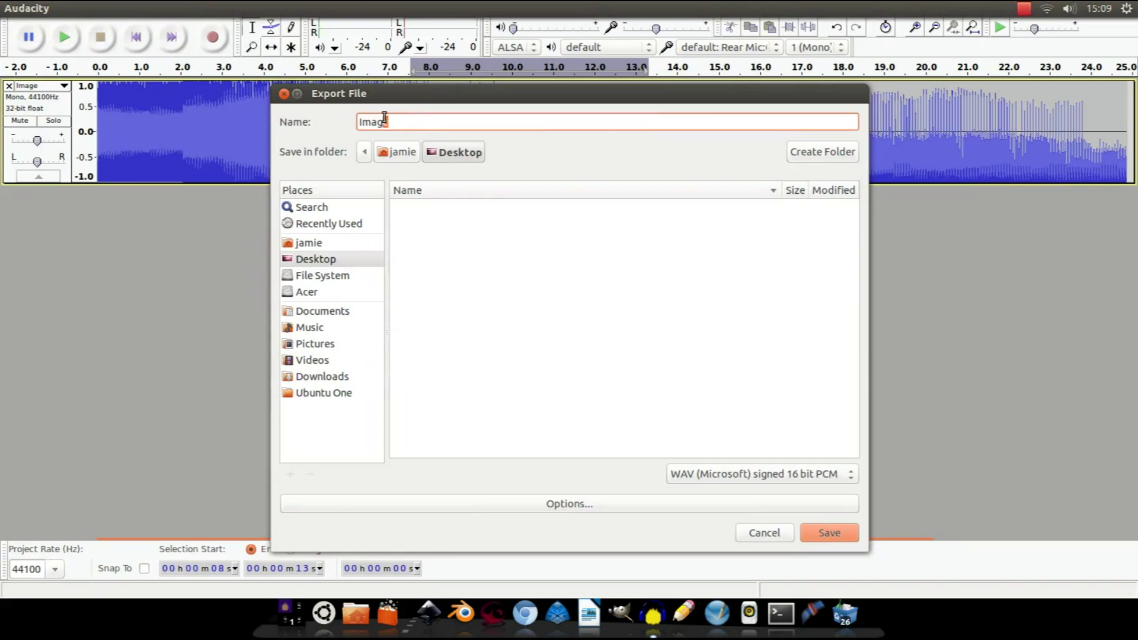
{"action": "left_click_drag", "start_coordinate": [384, 120], "coordinate": [347, 122]}
{"action": "type", "text": "Example2"}
{"action": "left_click", "coordinate": [785, 474]}
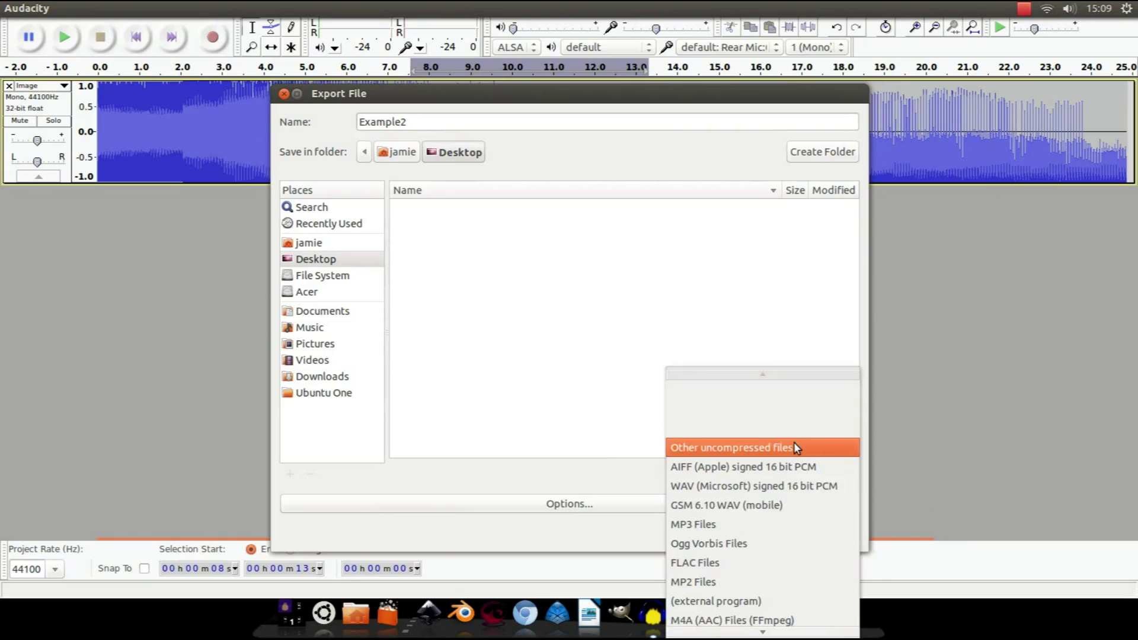
{"action": "left_click", "coordinate": [794, 446]}
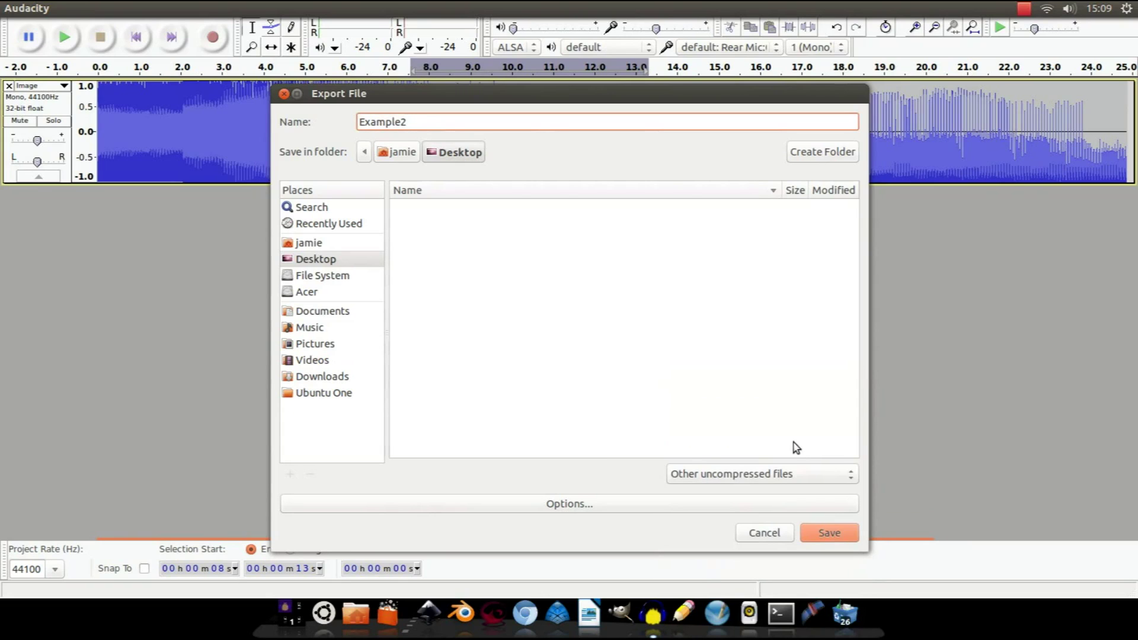
Step: Set the format options to RAW (header-less) with U-Law encoding and save
{"action": "left_click", "coordinate": [573, 504]}
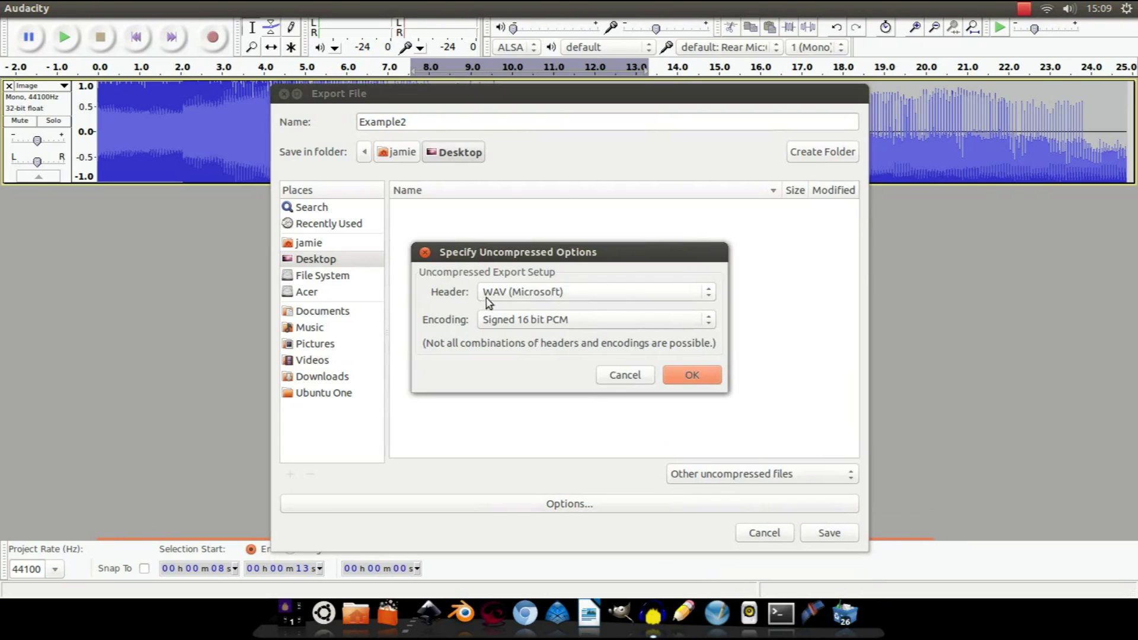
{"action": "left_click", "coordinate": [501, 294]}
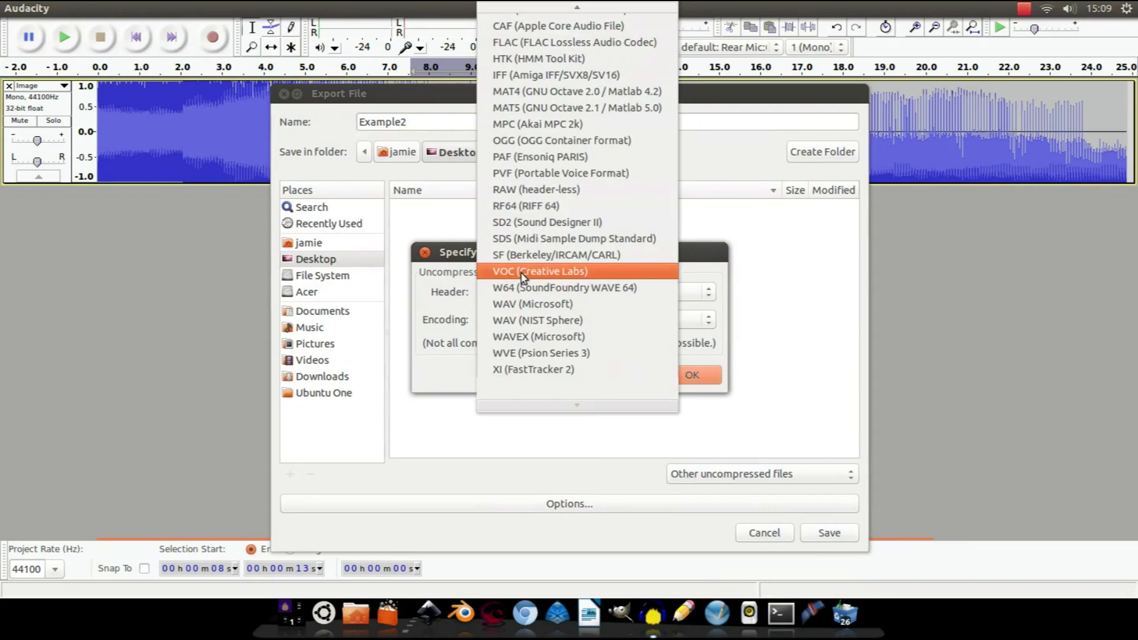
{"action": "left_click", "coordinate": [541, 190]}
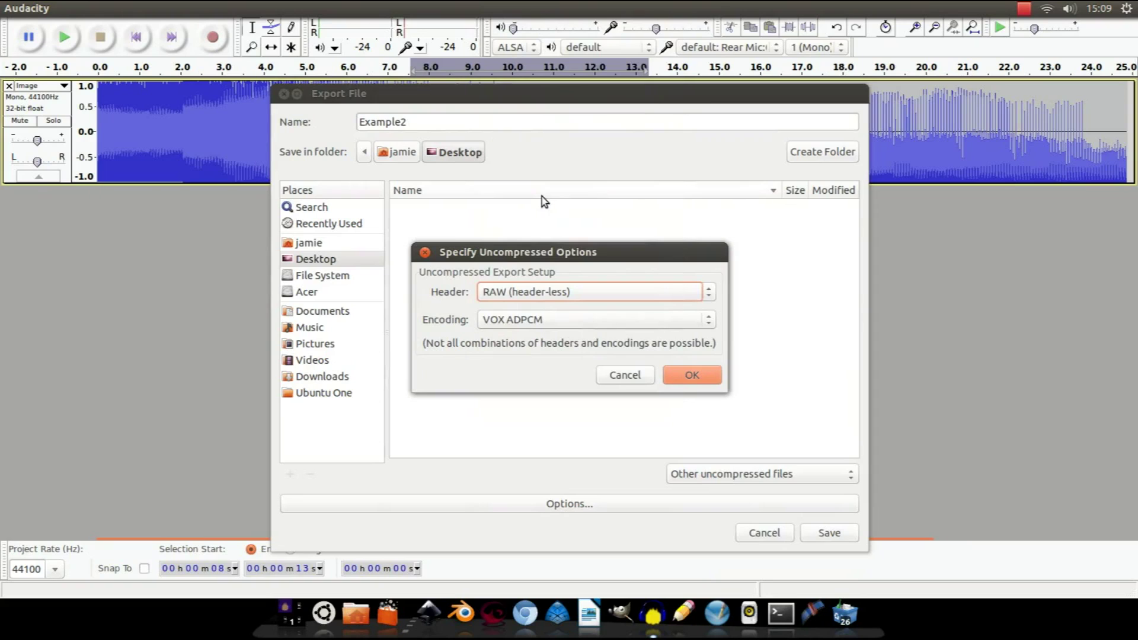
{"action": "left_click", "coordinate": [507, 321]}
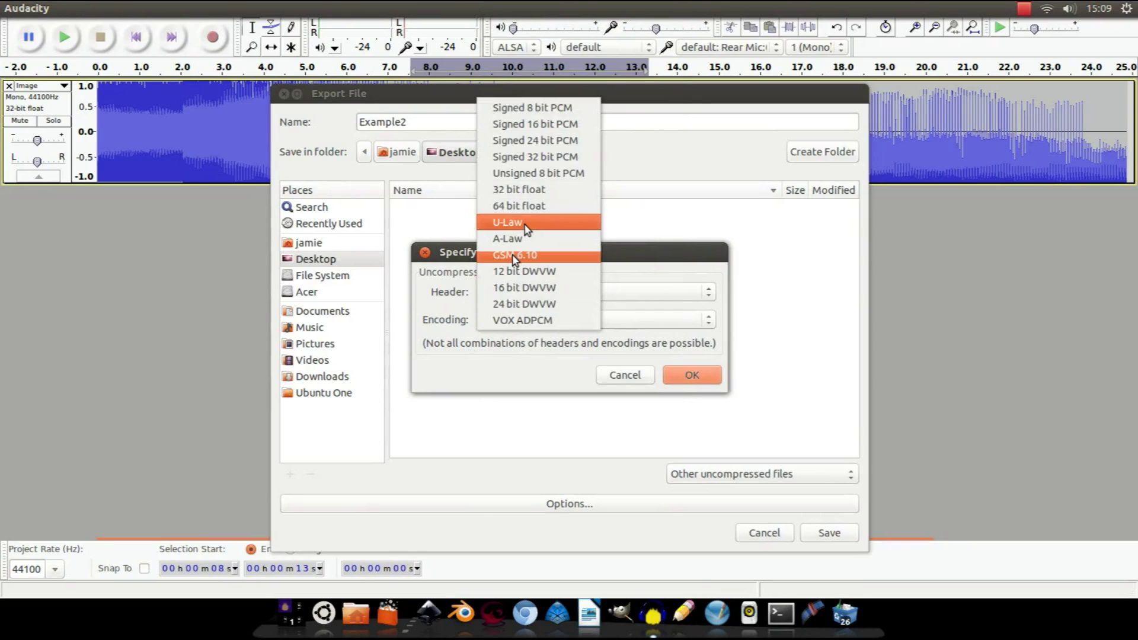
{"action": "left_click", "coordinate": [526, 223]}
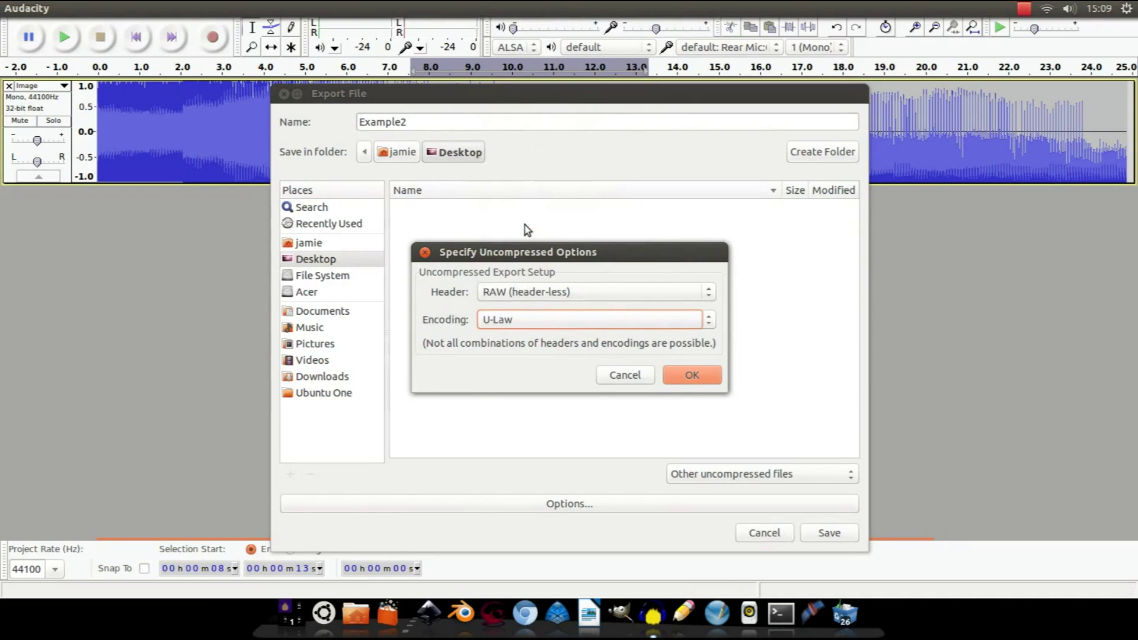
{"action": "left_click", "coordinate": [688, 379]}
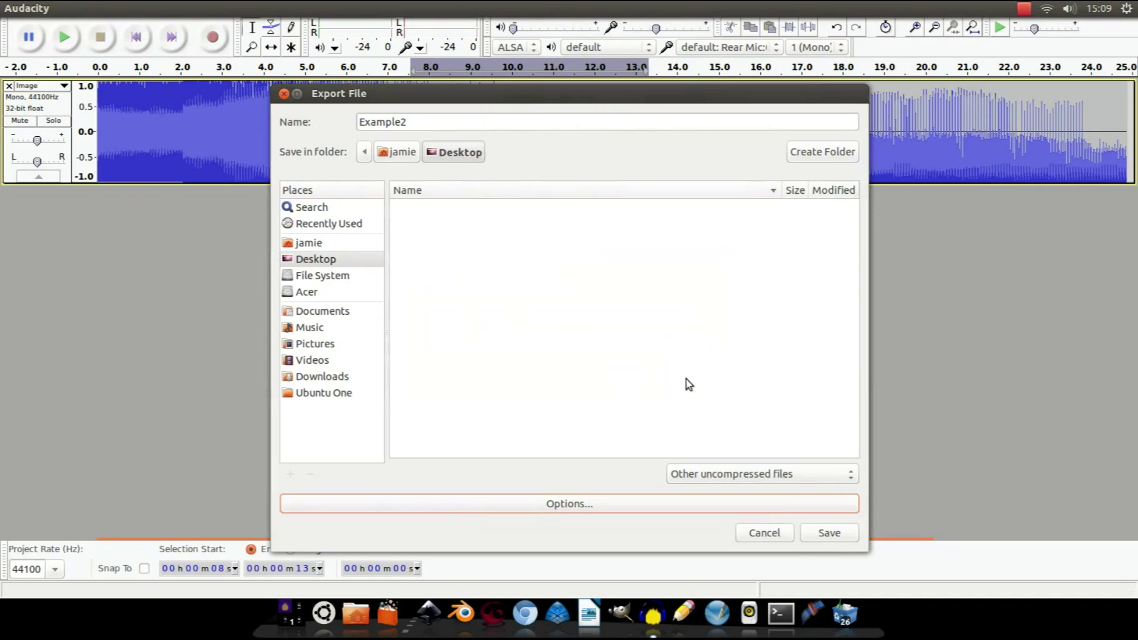
{"action": "left_click", "coordinate": [832, 533]}
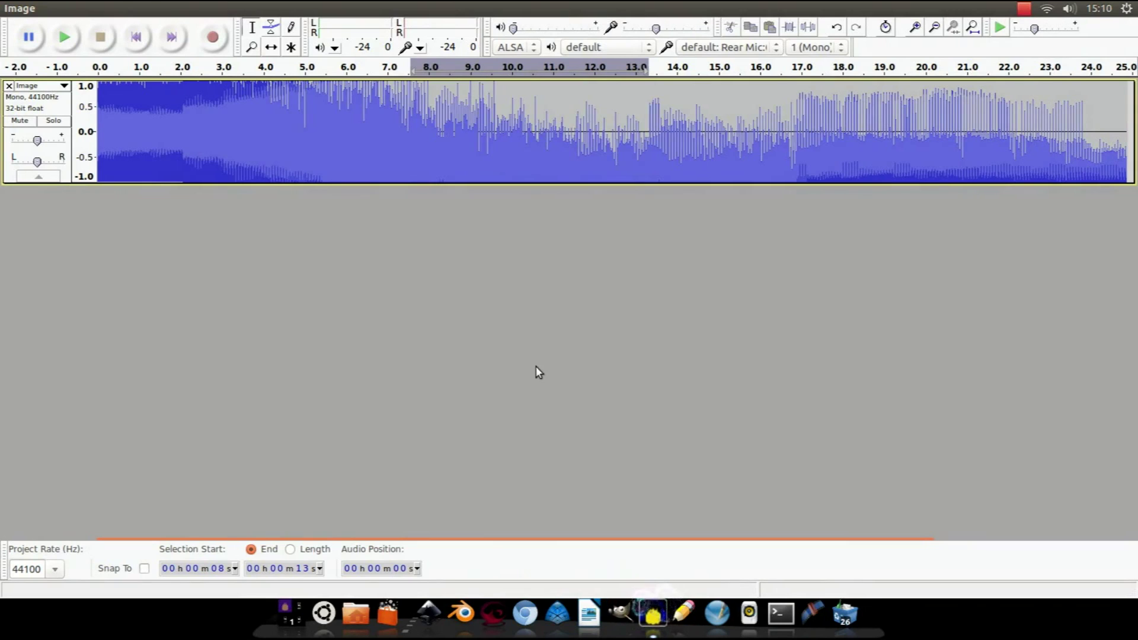
Step: Close Audacity and rename the desktop file Example2.raw to Example3.bmp
{"action": "left_click", "coordinate": [28, 8]}
{"action": "left_click", "coordinate": [137, 103]}
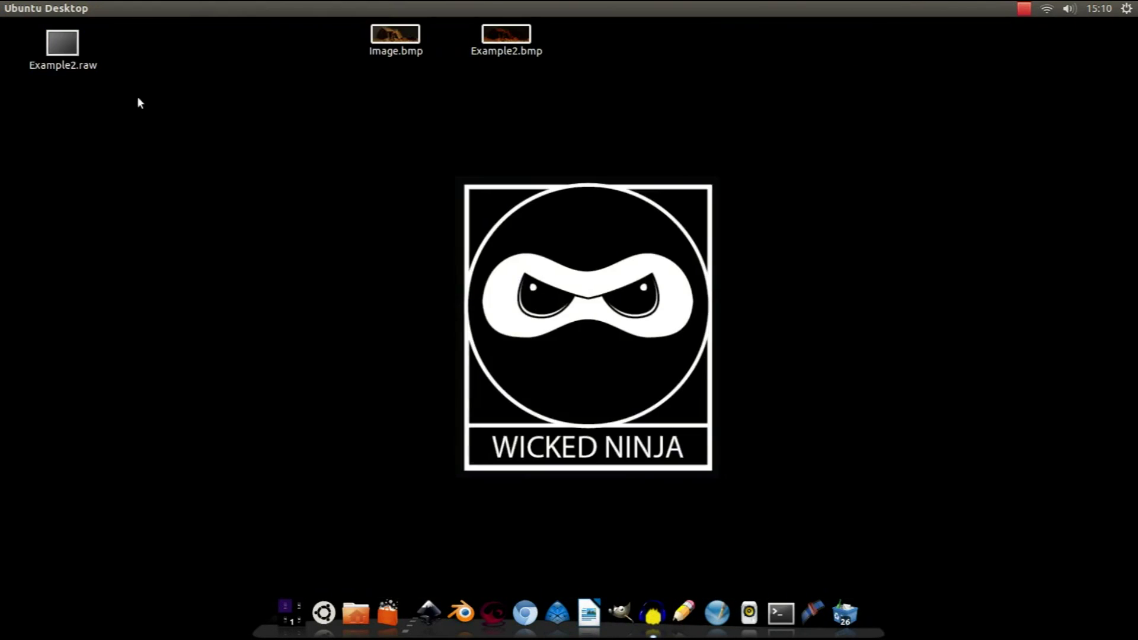
{"action": "key", "text": "F2"}
{"action": "key", "text": "BackSpace"}
{"action": "type", "text": "3"}
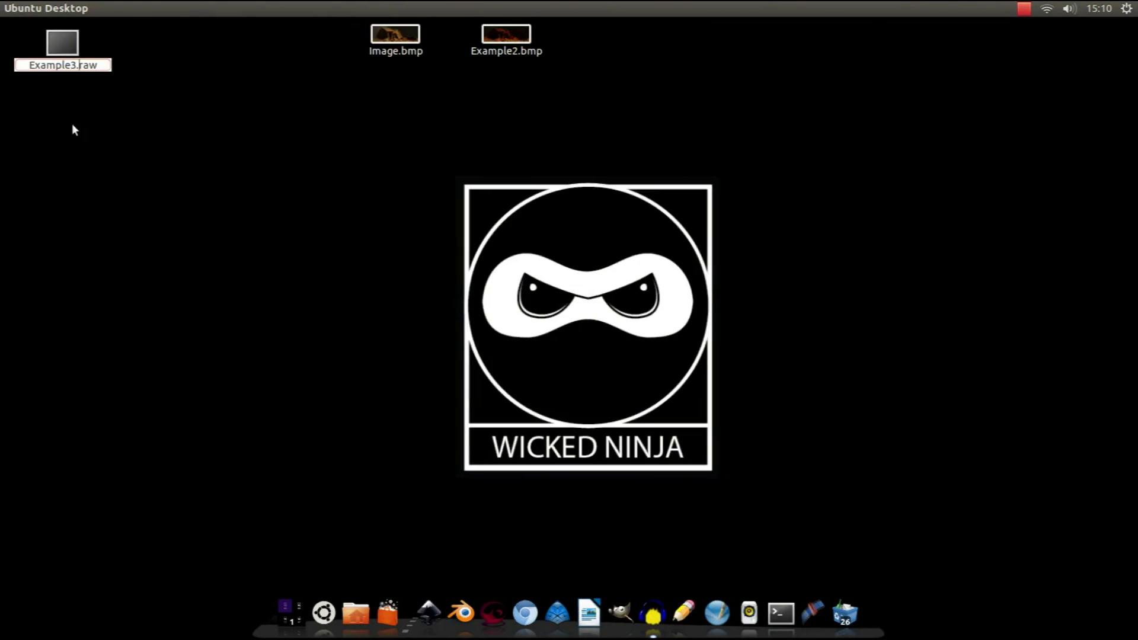
{"action": "key", "text": "Delete"}
{"action": "key", "text": "Delete"}
{"action": "key", "text": "Delete"}
{"action": "type", "text": "bmp"}
{"action": "key", "text": "Return"}
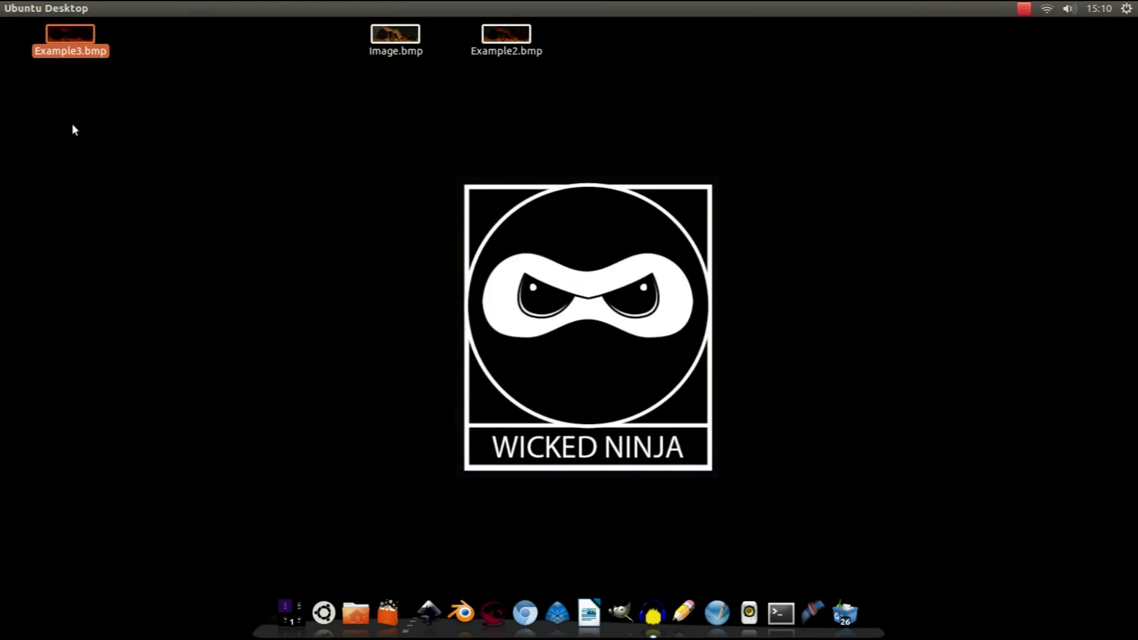
Step: Open Example3.bmp in Image Viewer to inspect the red, echo-glitched shack photo
{"action": "double_click", "coordinate": [70, 40]}
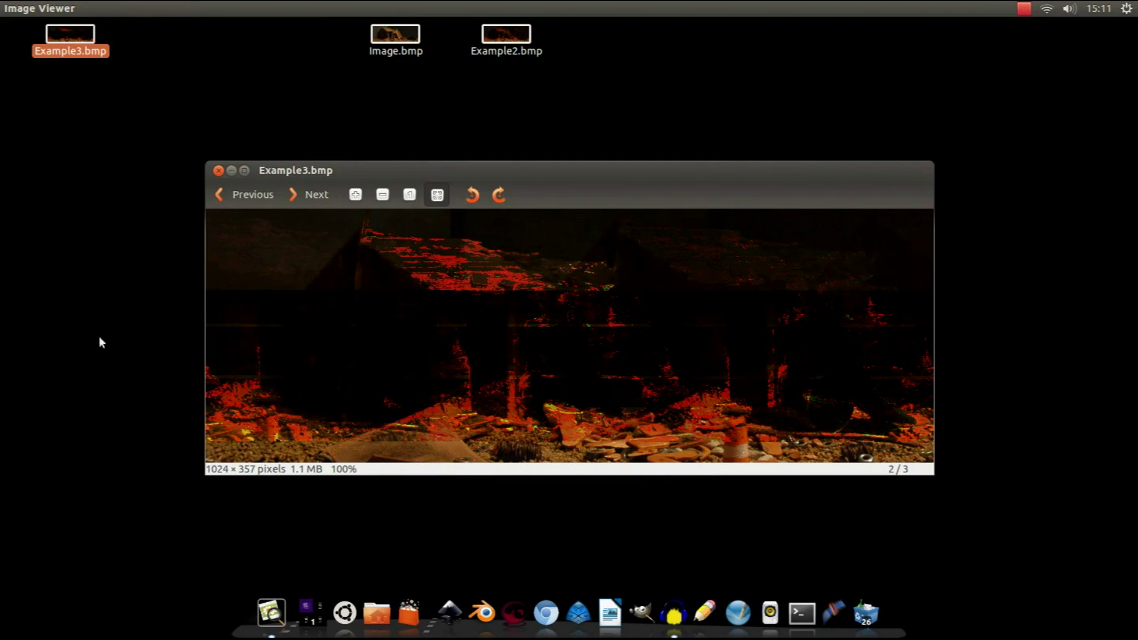
{"action": "left_click", "coordinate": [218, 171]}
{"action": "left_click", "coordinate": [231, 184]}
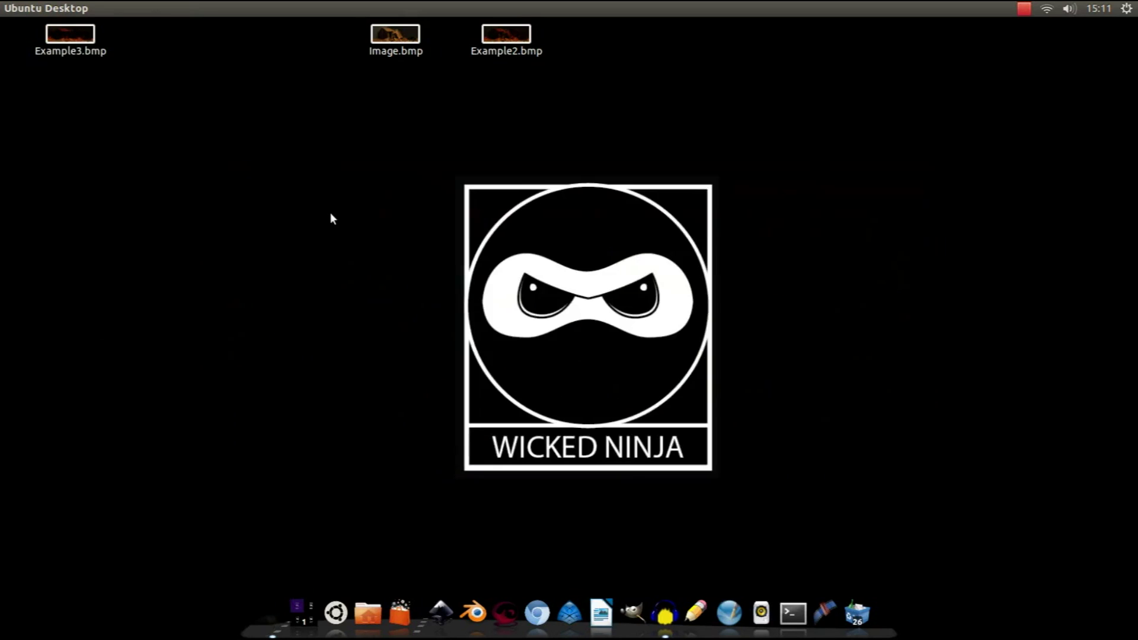